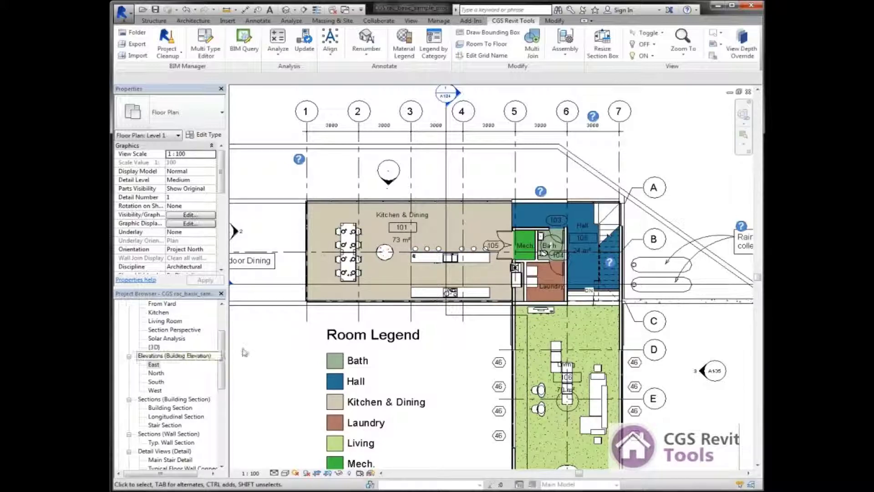
{"action": "left_click_drag", "start_coordinate": [224, 342], "coordinate": [235, 421]}
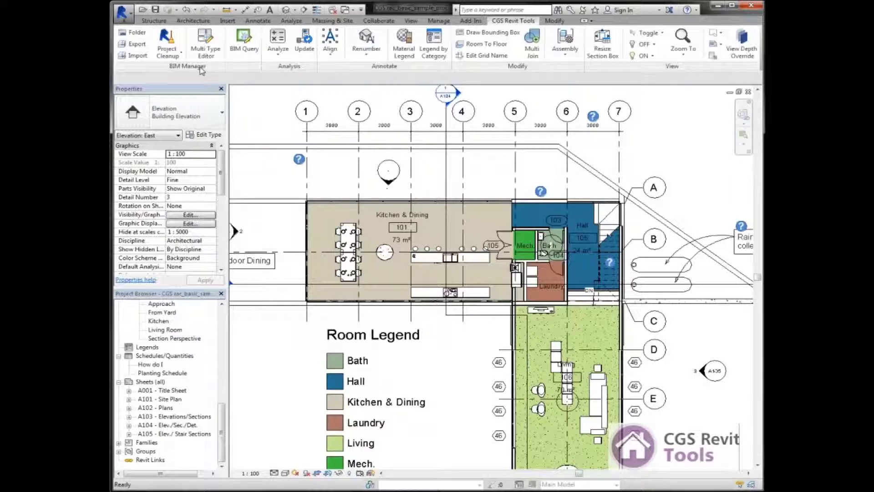
Launch CGS BIM Query from the CGS Revit Tools tab and wait for its category picker.
{"action": "left_click", "coordinate": [244, 43]}
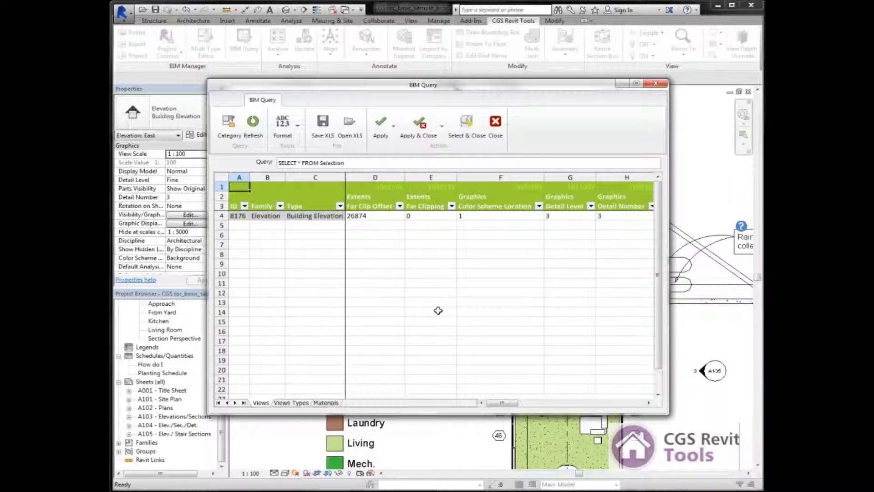
Search the category list for 'she' and check the Sheets category.
{"action": "left_click", "coordinate": [228, 127]}
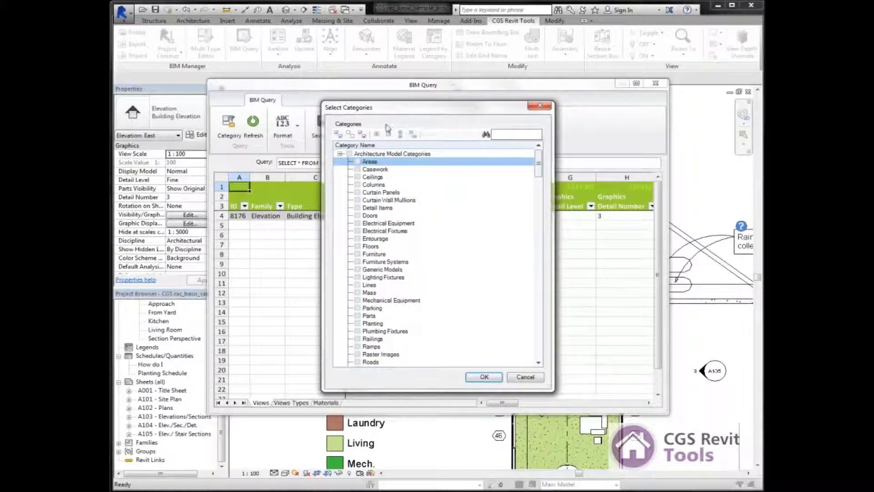
{"action": "left_click", "coordinate": [503, 133]}
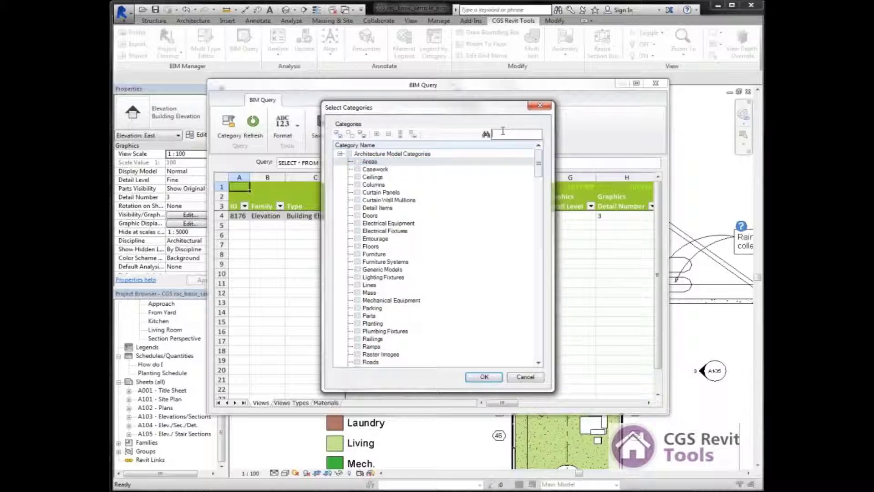
{"action": "type", "text": "she"}
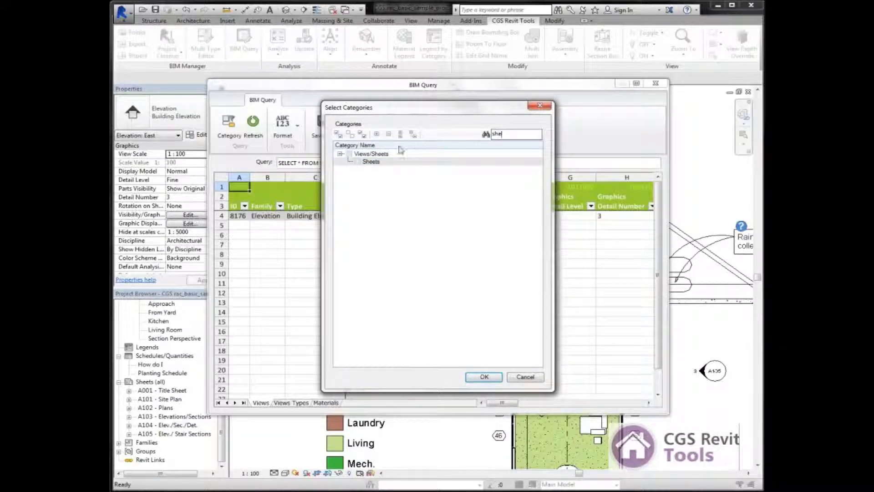
{"action": "left_click", "coordinate": [358, 162]}
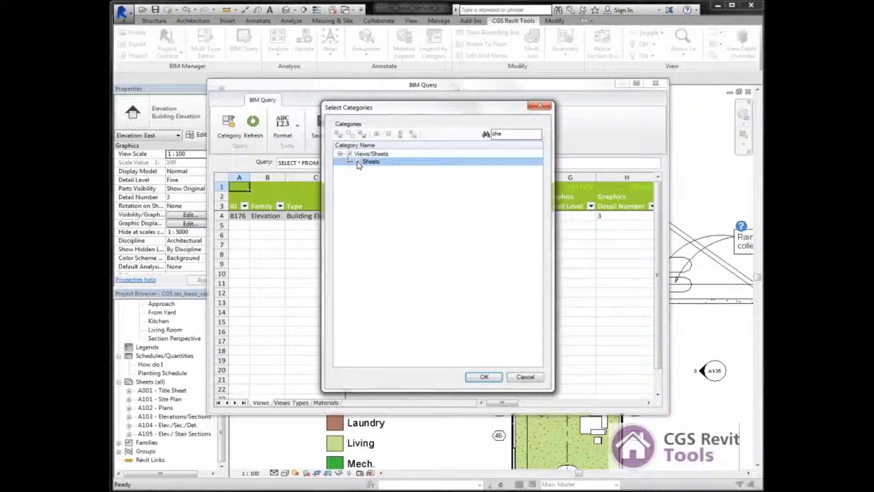
Keep only the Sheet Name and Sheet Number parameters under Identity Data, and load the sheets.
{"action": "left_click", "coordinate": [348, 163]}
{"action": "left_click", "coordinate": [357, 169]}
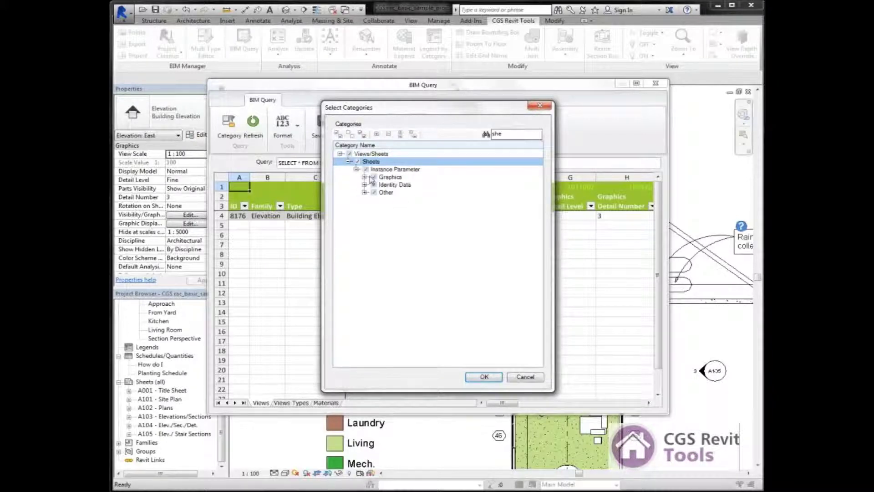
{"action": "left_click", "coordinate": [374, 177]}
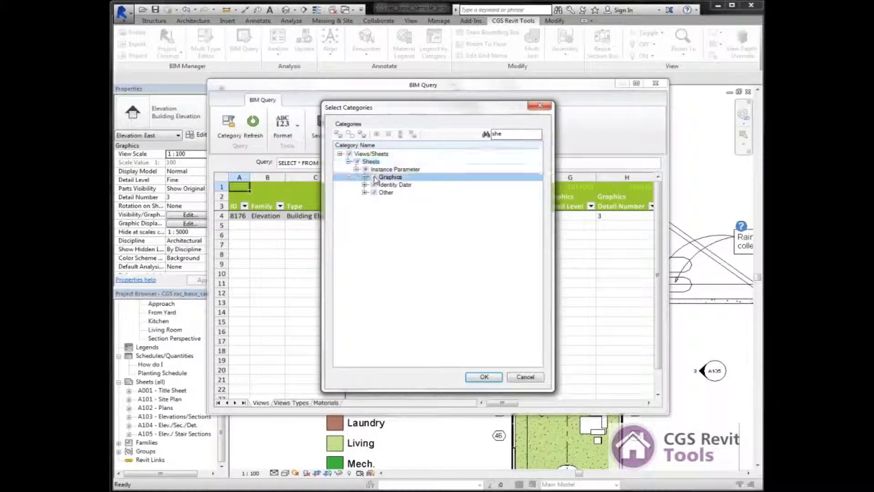
{"action": "left_click", "coordinate": [375, 184]}
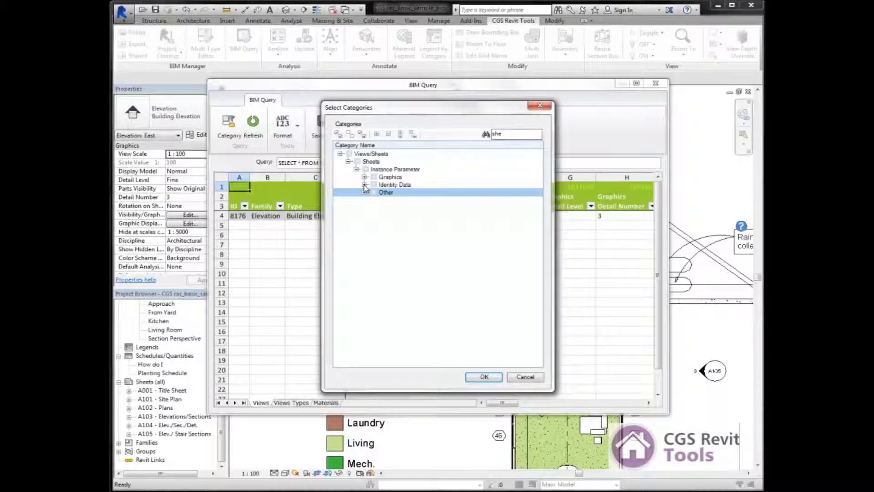
{"action": "left_click", "coordinate": [365, 185]}
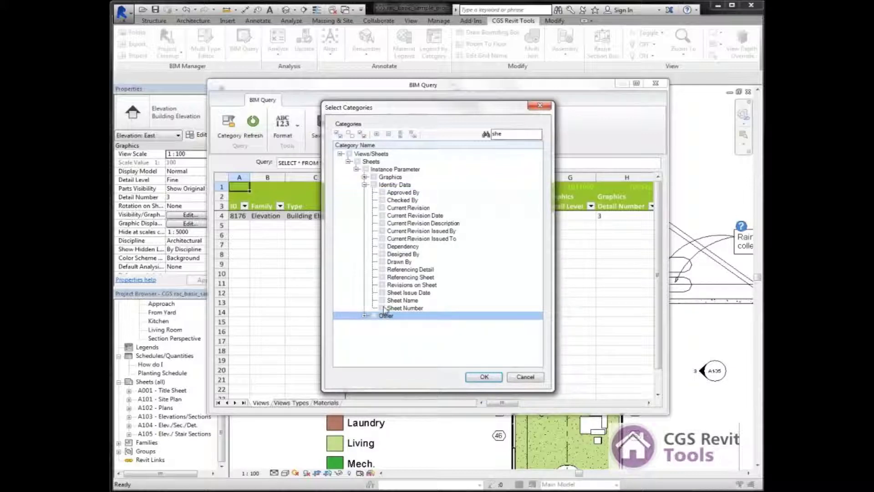
{"action": "left_click", "coordinate": [384, 308]}
{"action": "left_click", "coordinate": [383, 301]}
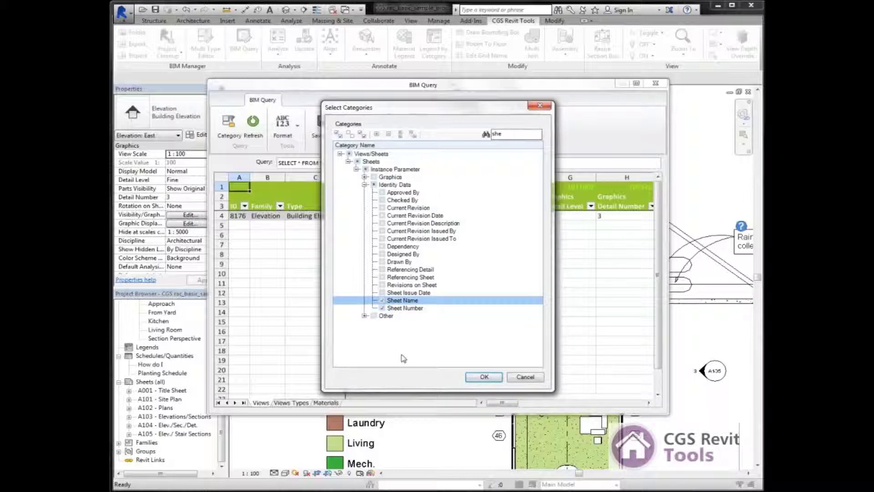
{"action": "left_click", "coordinate": [485, 378]}
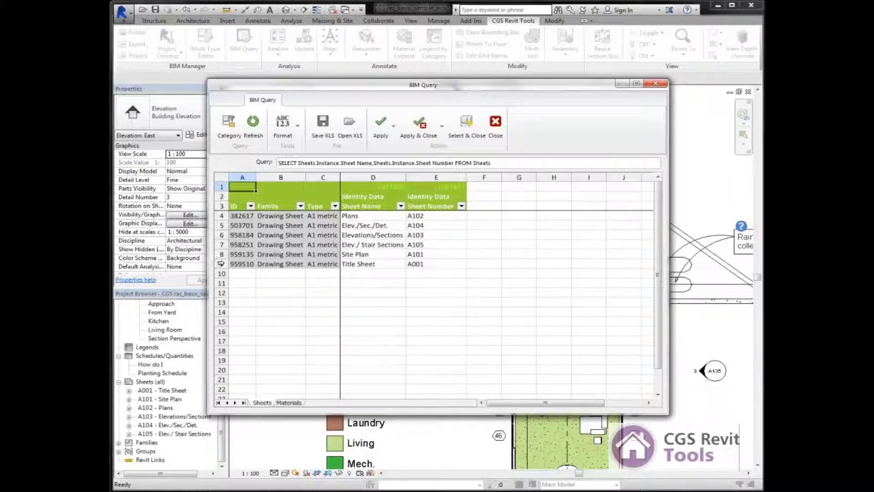
{"action": "left_click", "coordinate": [221, 264]}
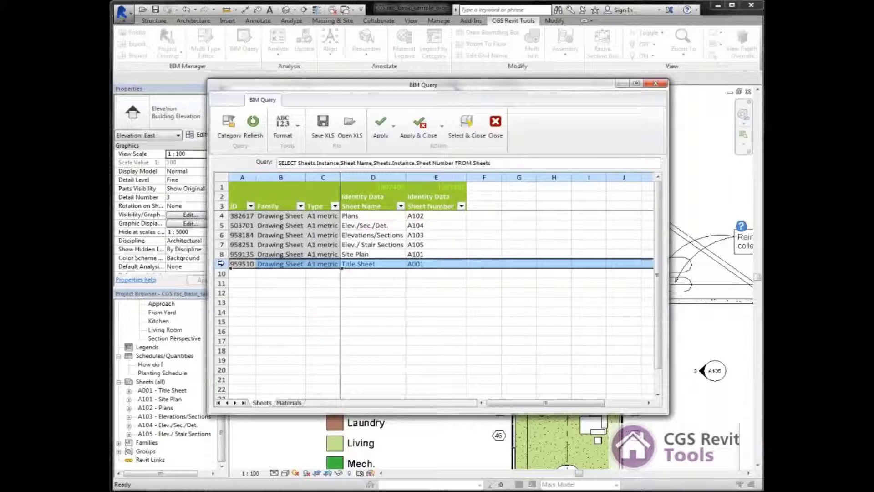
Paste the Title Sheet row into rows 10 and 11 and enter 'new' in A10 and A11.
{"action": "left_click", "coordinate": [222, 273]}
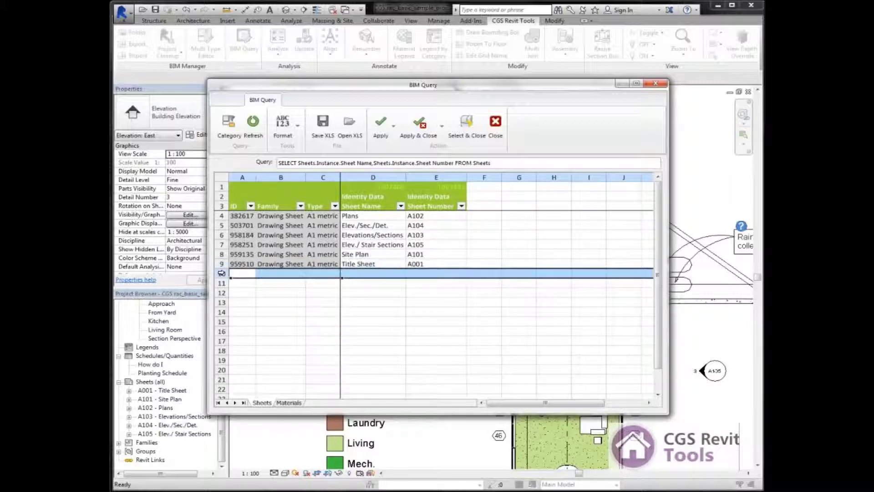
{"action": "type", "text": "959510\tDrawing Sheet\tA1 metric\tTitle Sheet\tA001"}
{"action": "left_click", "coordinate": [221, 283]}
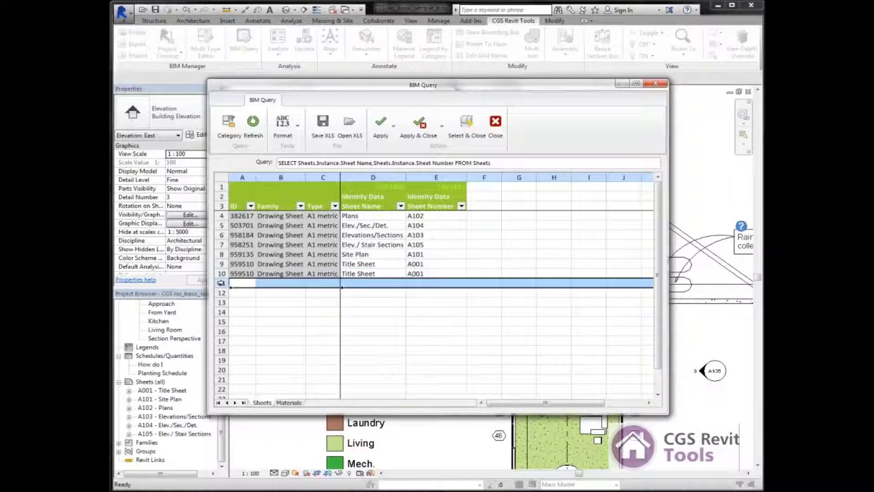
{"action": "type", "text": "959510\tDrawing Sheet\tA1 metric\tTitle Sheet\tA001"}
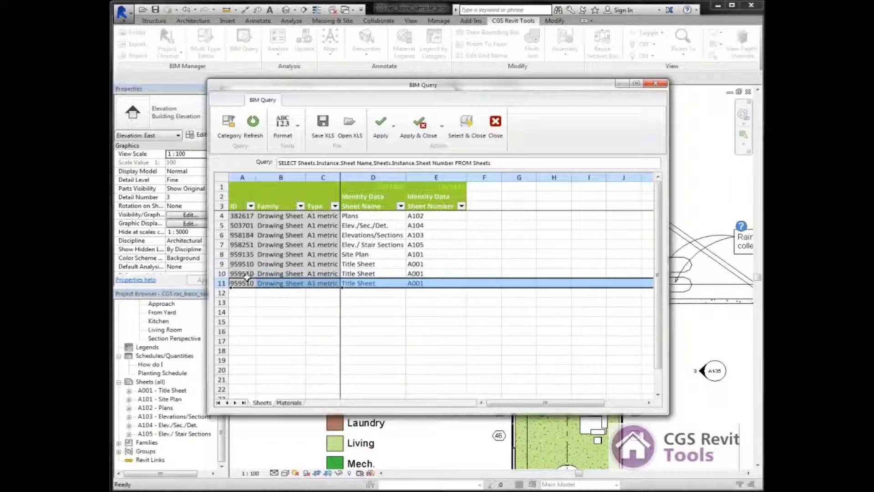
{"action": "left_click", "coordinate": [242, 273]}
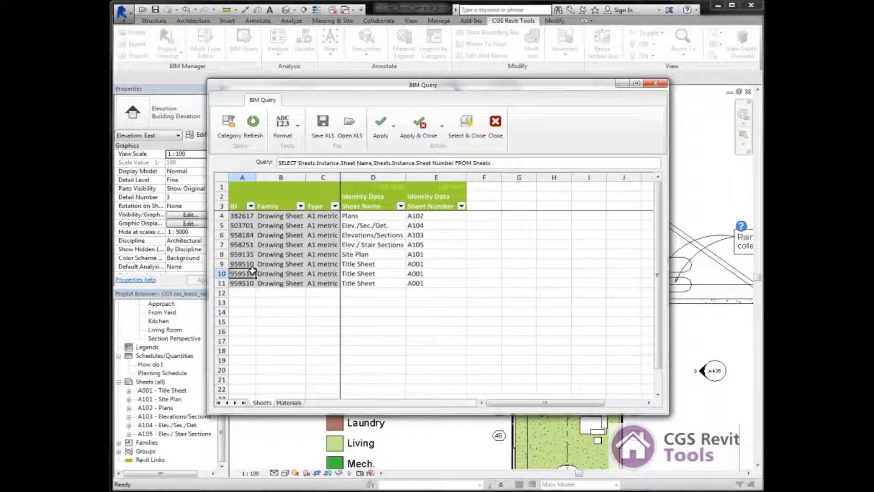
{"action": "type", "text": "new"}
{"action": "left_click", "coordinate": [241, 284]}
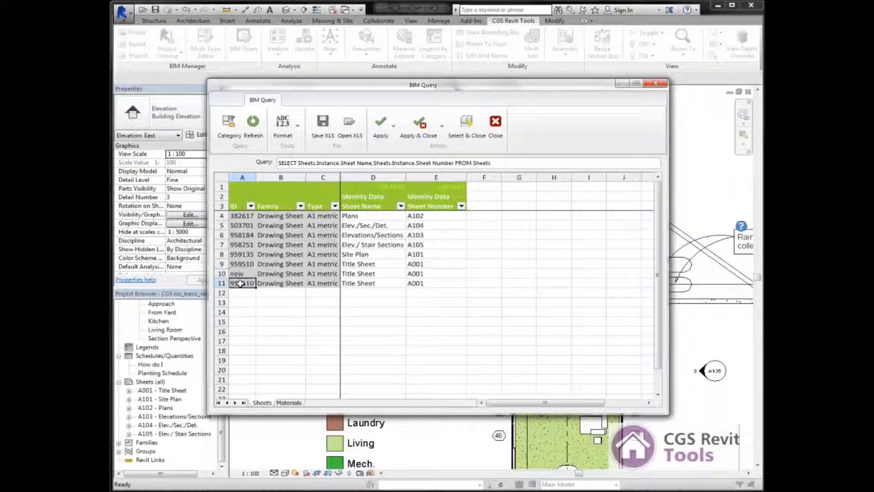
{"action": "type", "text": "new"}
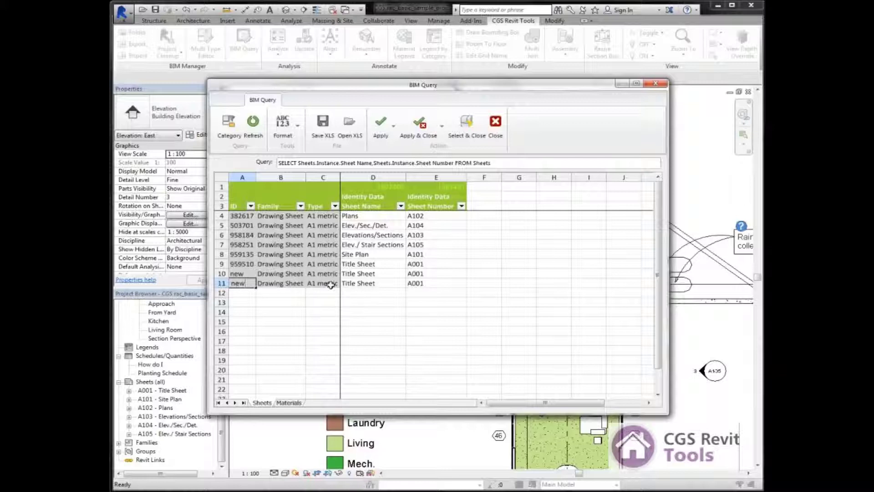
{"action": "left_click", "coordinate": [374, 273]}
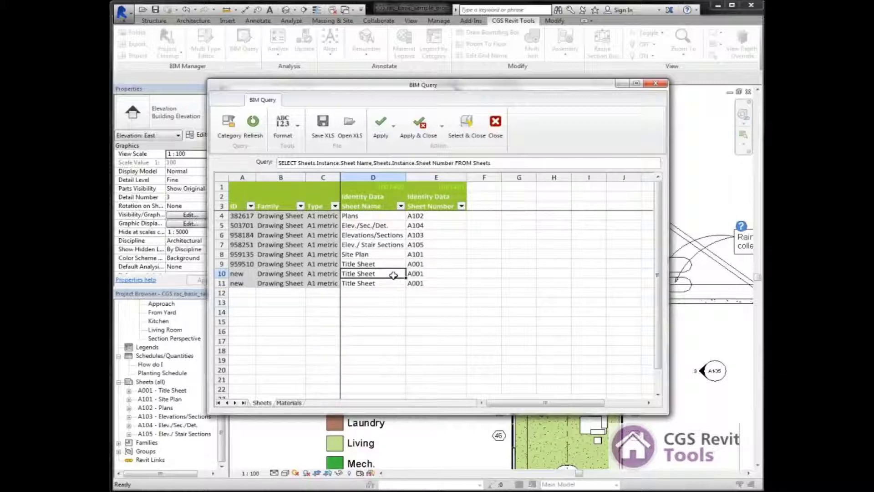
{"action": "type", "text": "Test"}
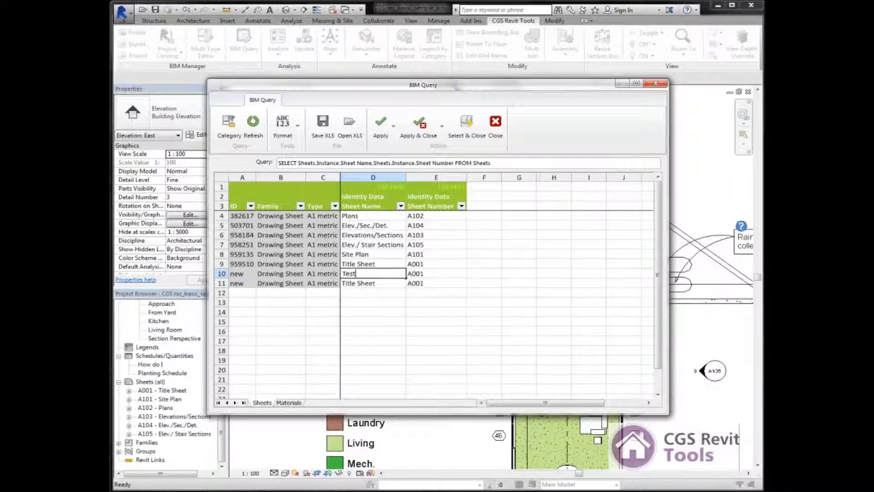
{"action": "type", "text": " 1"}
Enter Test 1 and Test 2 in D10/D11, and change E10/E11 from A001 to A002 and A003.
{"action": "left_click", "coordinate": [392, 282]}
{"action": "type", "text": "Test 2"}
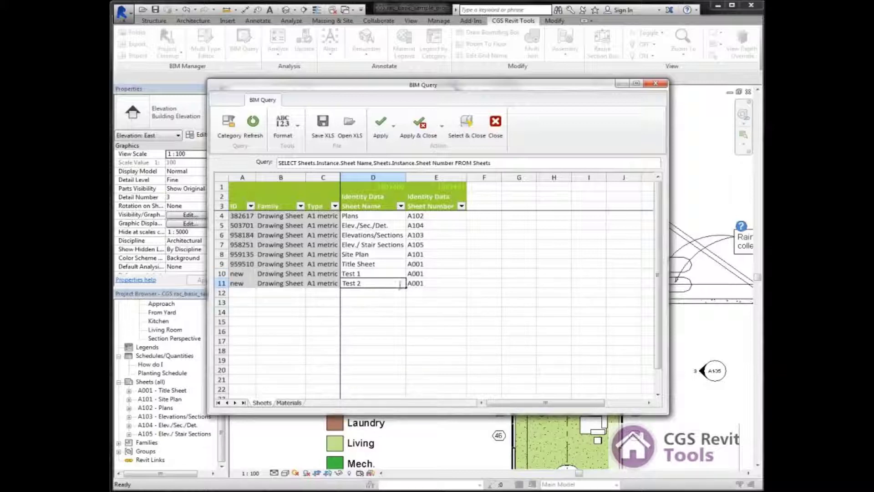
{"action": "left_click", "coordinate": [432, 273]}
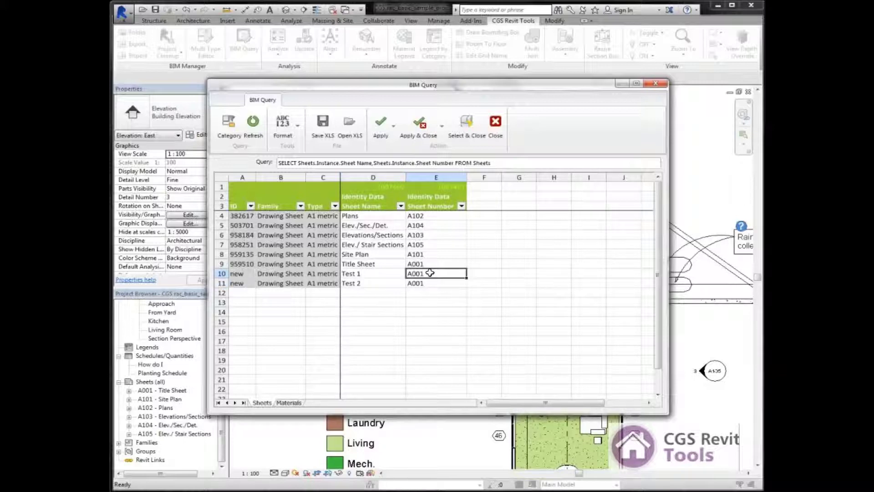
{"action": "double_click", "coordinate": [423, 274]}
{"action": "left_click_drag", "start_coordinate": [420, 275], "coordinate": [445, 273]}
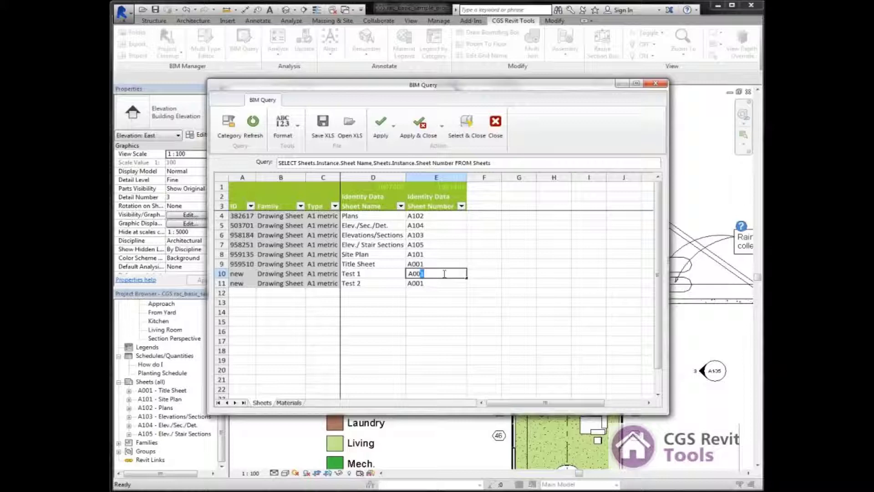
{"action": "type", "text": "2"}
{"action": "double_click", "coordinate": [436, 282]}
{"action": "left_click_drag", "start_coordinate": [426, 283], "coordinate": [418, 283]}
{"action": "type", "text": "3"}
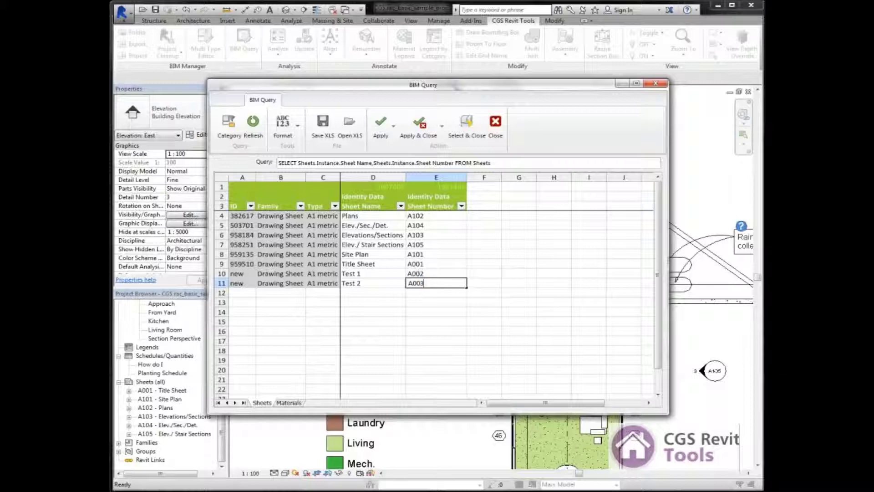
{"action": "left_click", "coordinate": [449, 273]}
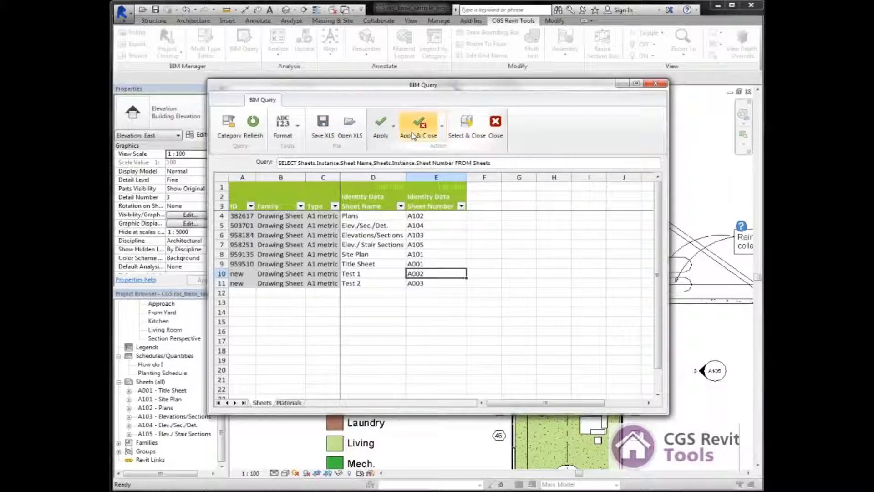
Apply & Close the grid edits, then open sheet A002 - Test 1 from the Project Browser.
{"action": "left_click", "coordinate": [414, 136]}
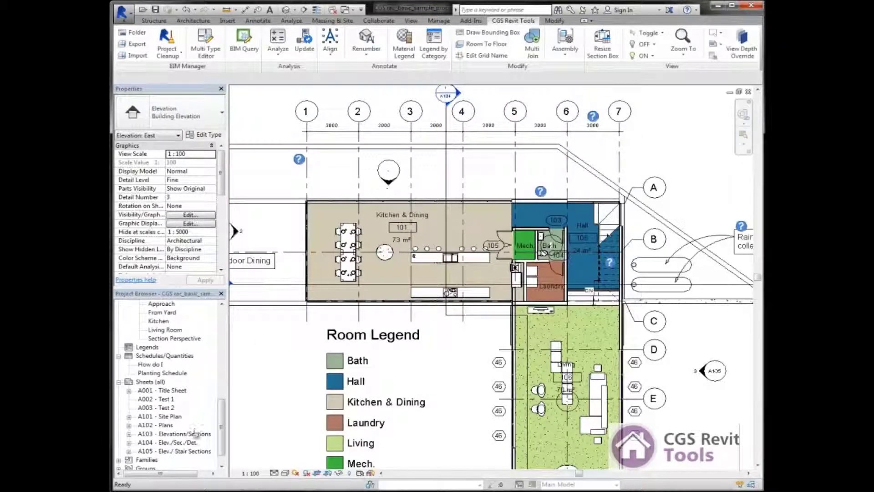
{"action": "scroll", "coordinate": [196, 423], "scroll_direction": "down", "scroll_amount": 1}
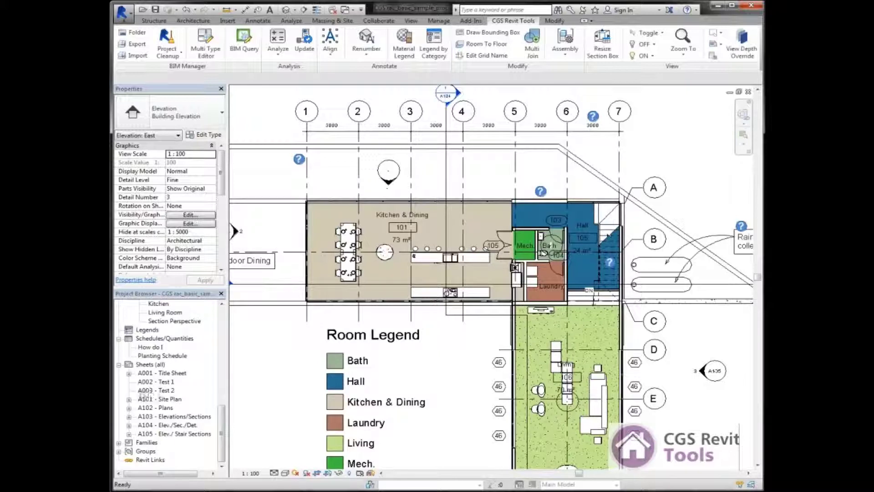
{"action": "double_click", "coordinate": [167, 382]}
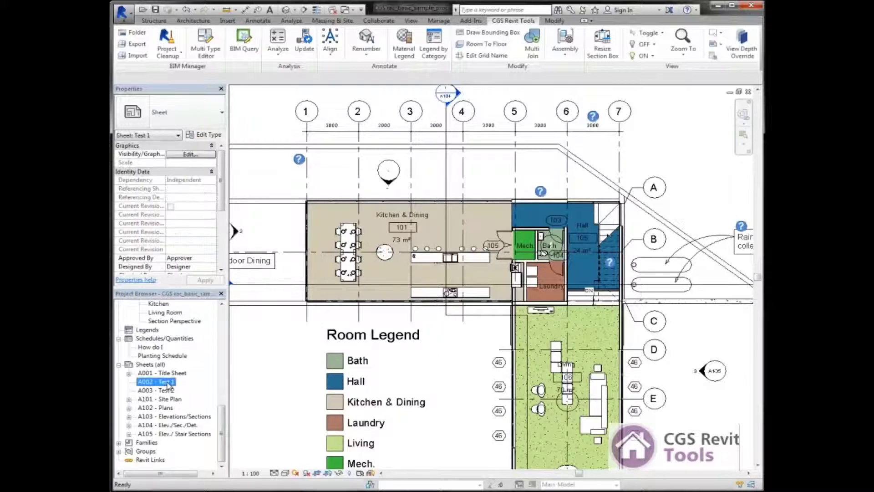